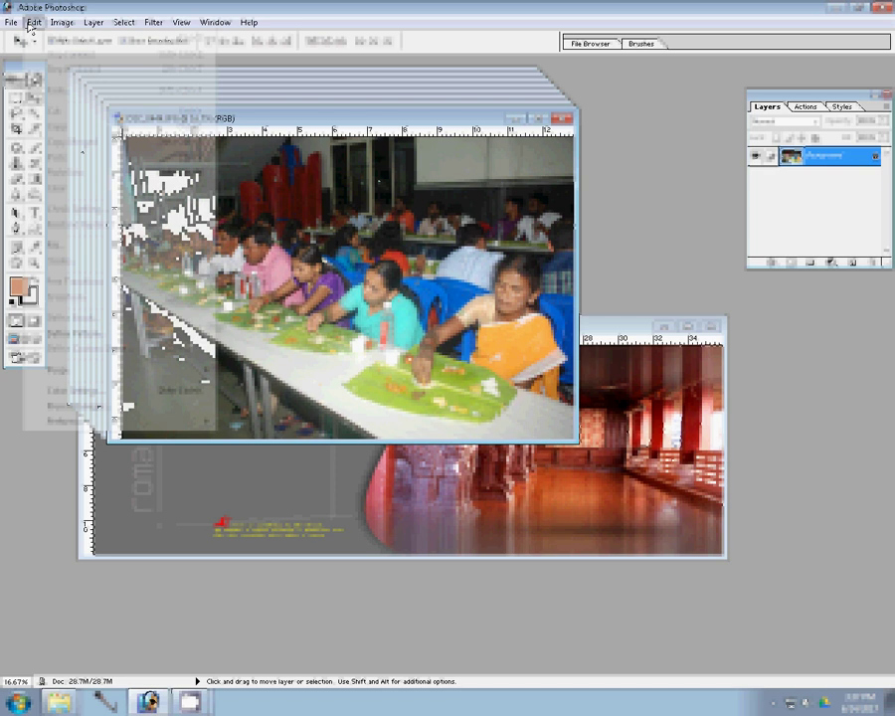
Step: Resize the crowd photo, place it at the album's lower right, and close the source unsaved
key(ctrl+alt+i)
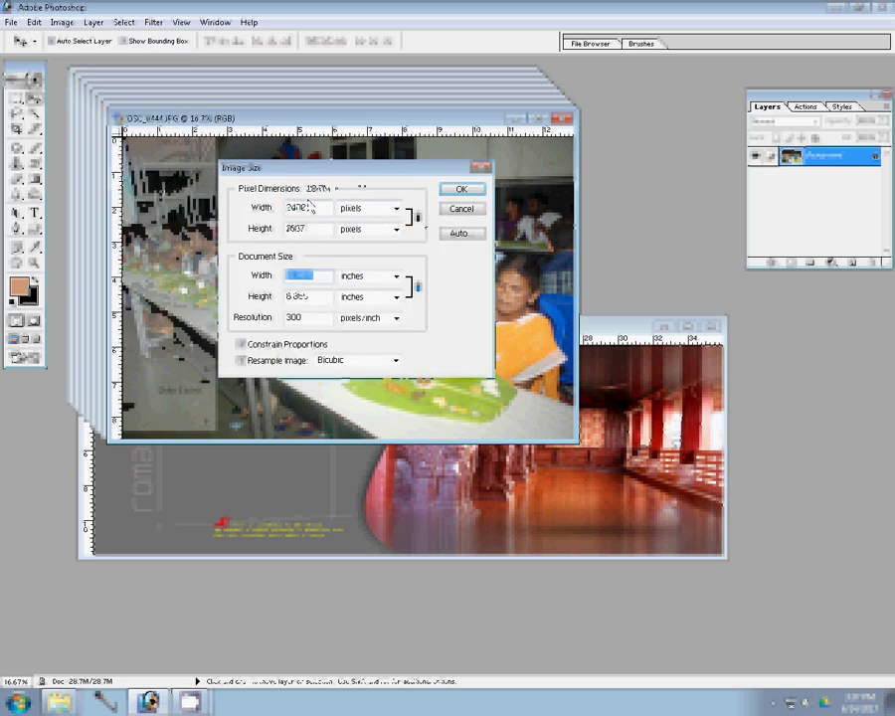
click(460, 189)
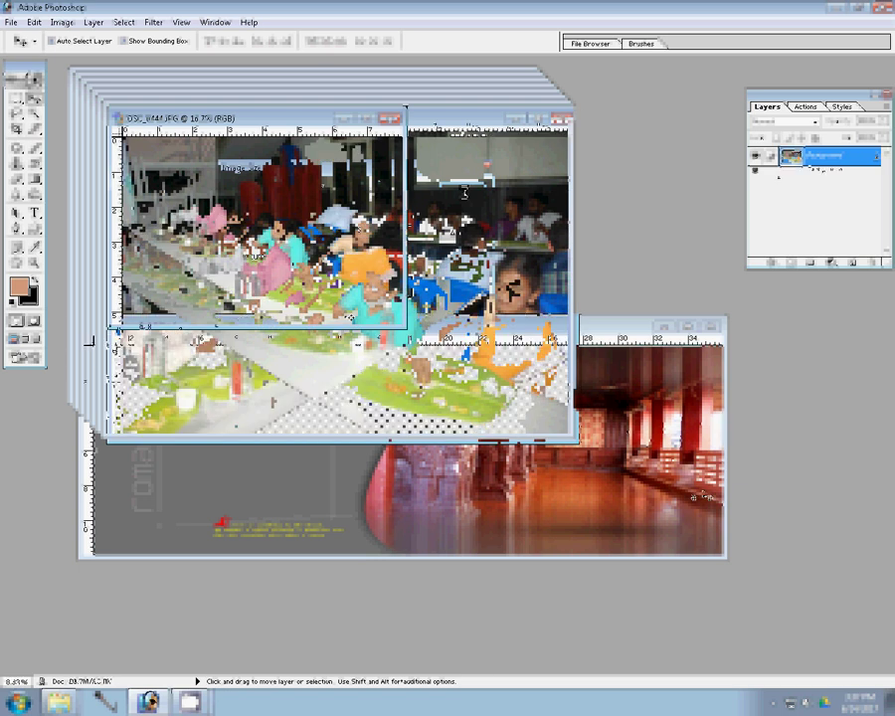
drag(508, 287, 647, 506)
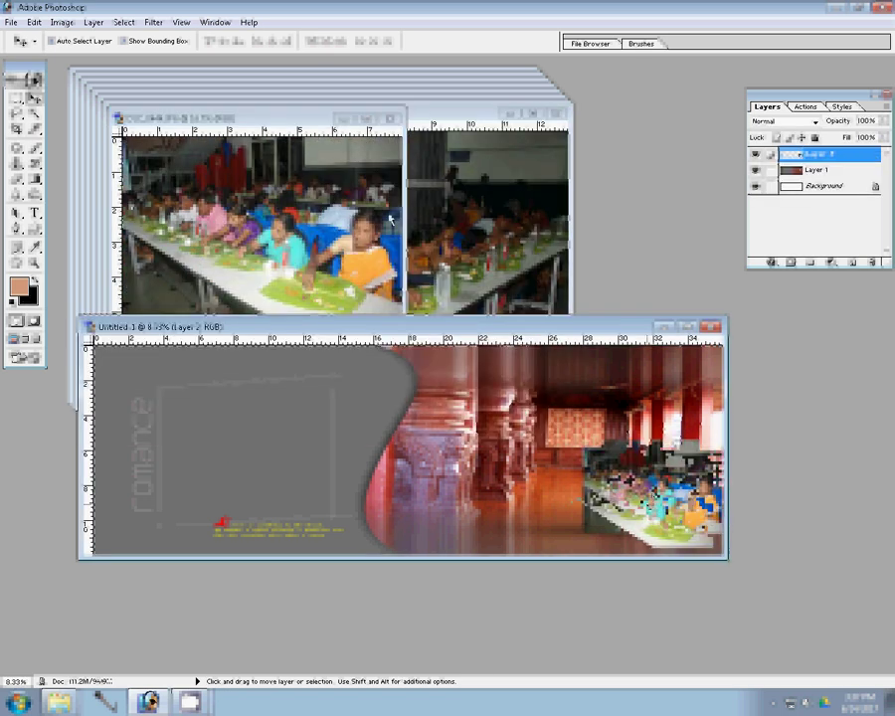
click(390, 120)
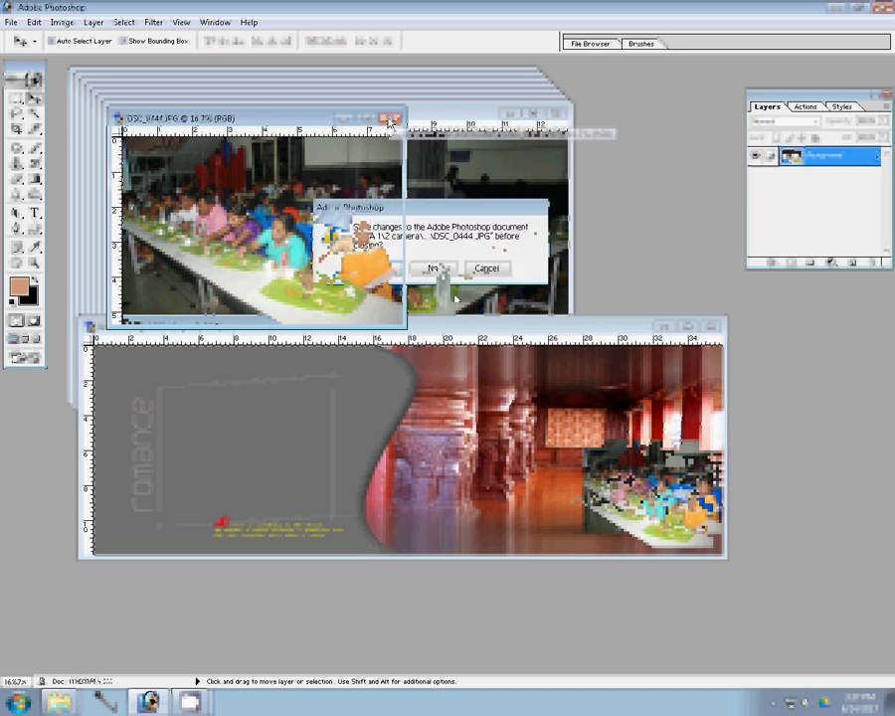
click(432, 269)
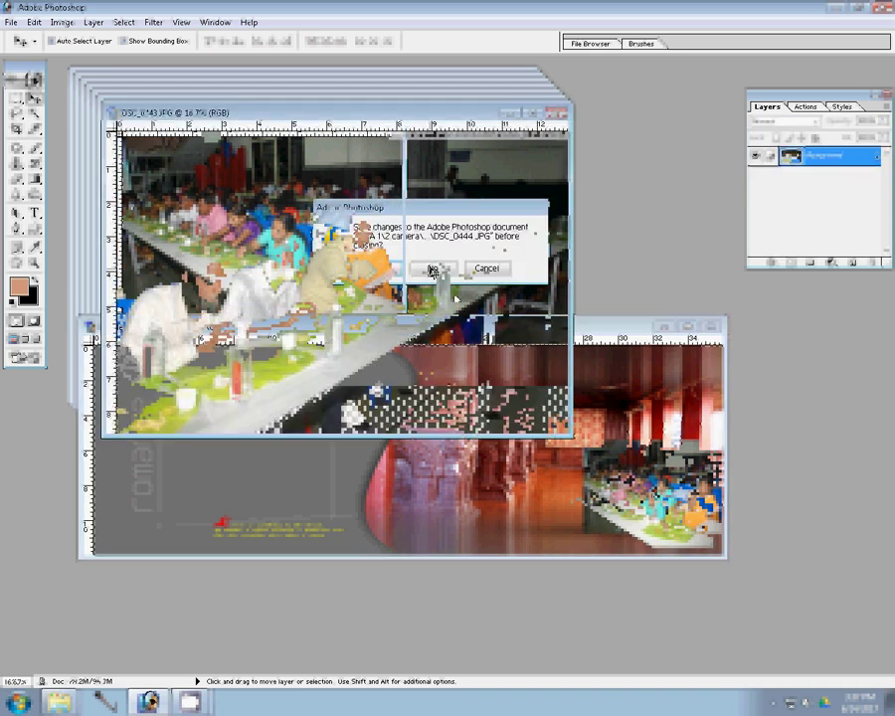
Step: Resize the next dining-hall photo and close its source file without saving
key(ctrl+alt+i)
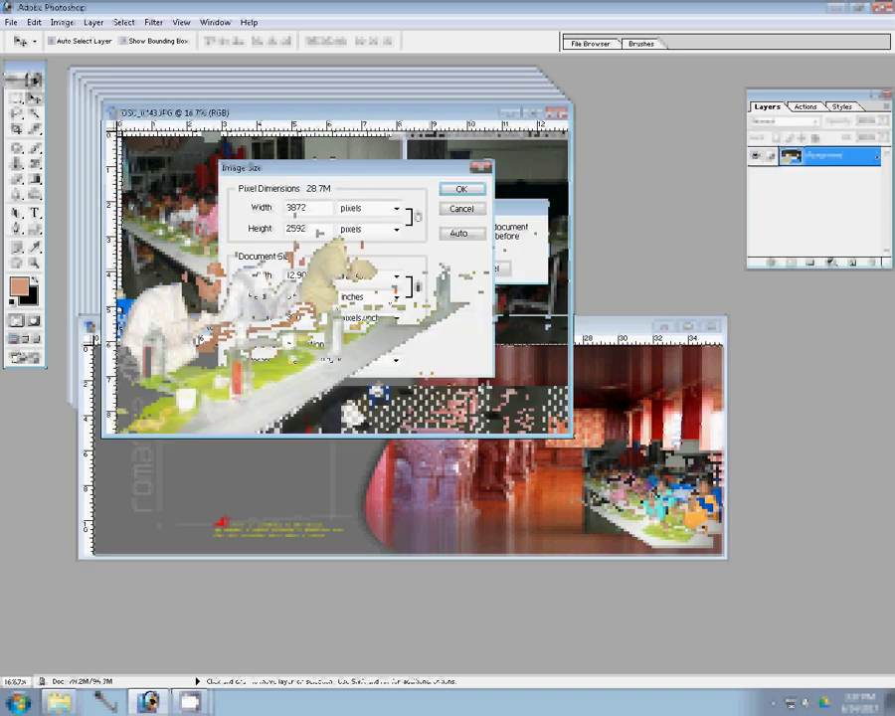
click(455, 190)
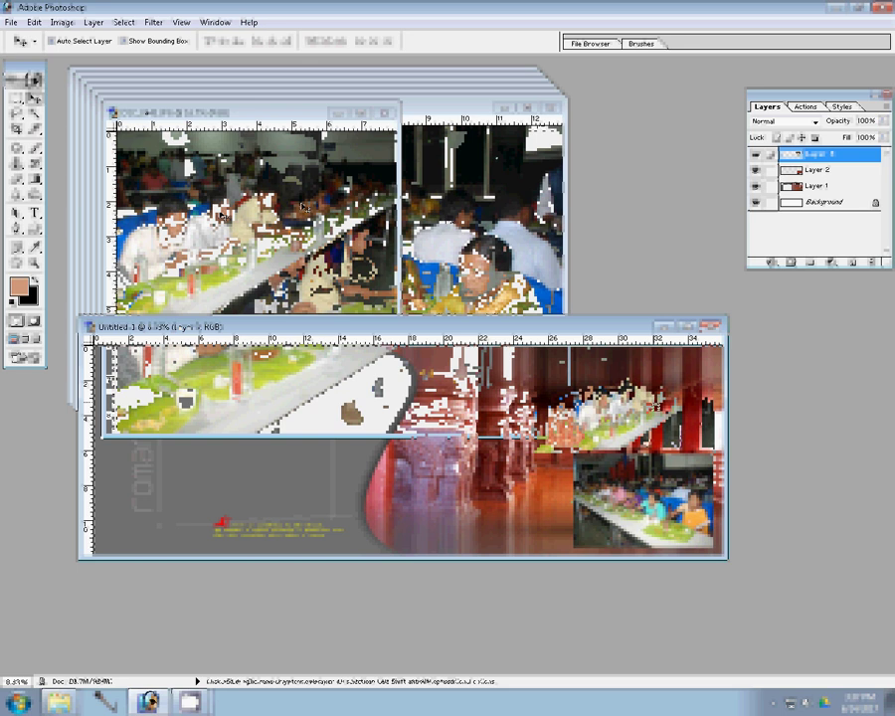
key(ctrl+w)
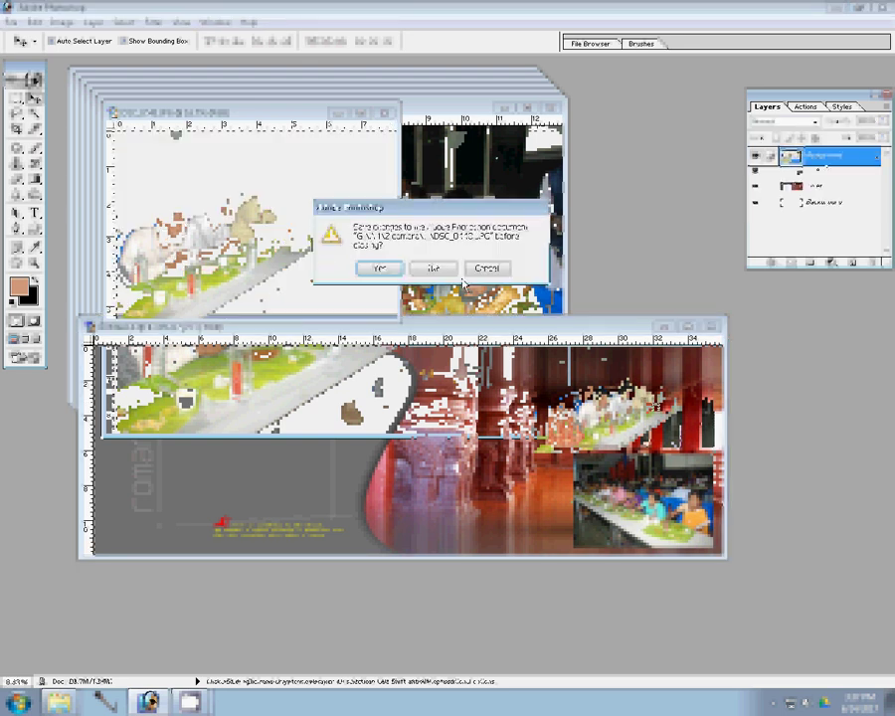
click(434, 269)
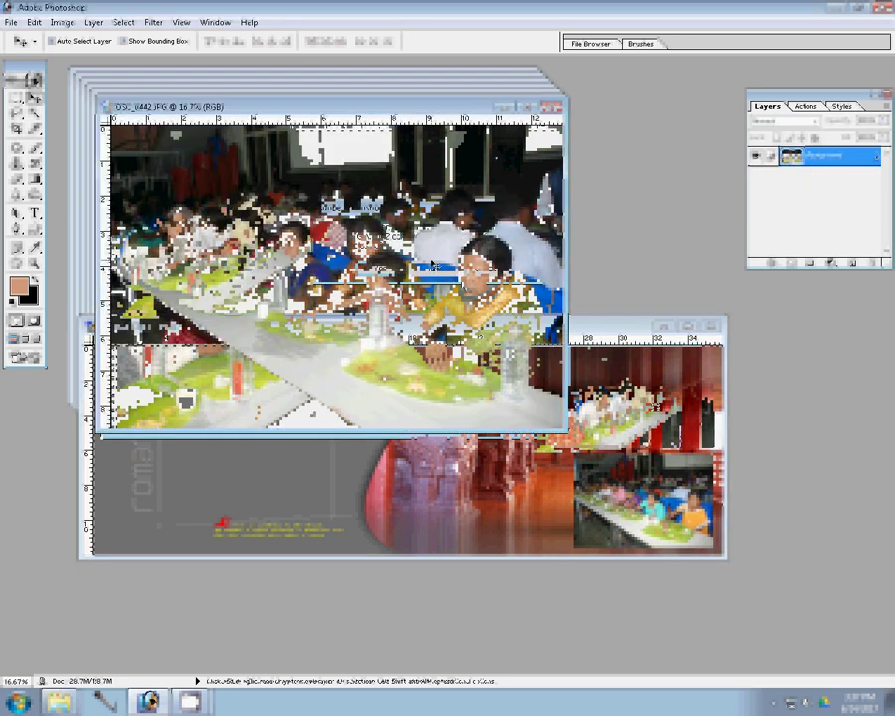
Step: Resize DSC_0442 to 2470 px wide, copy it into the album as Layer 4, and close it unsaved
key(ctrl+alt+i)
text(2470)
key(Tab)
key(Tab)
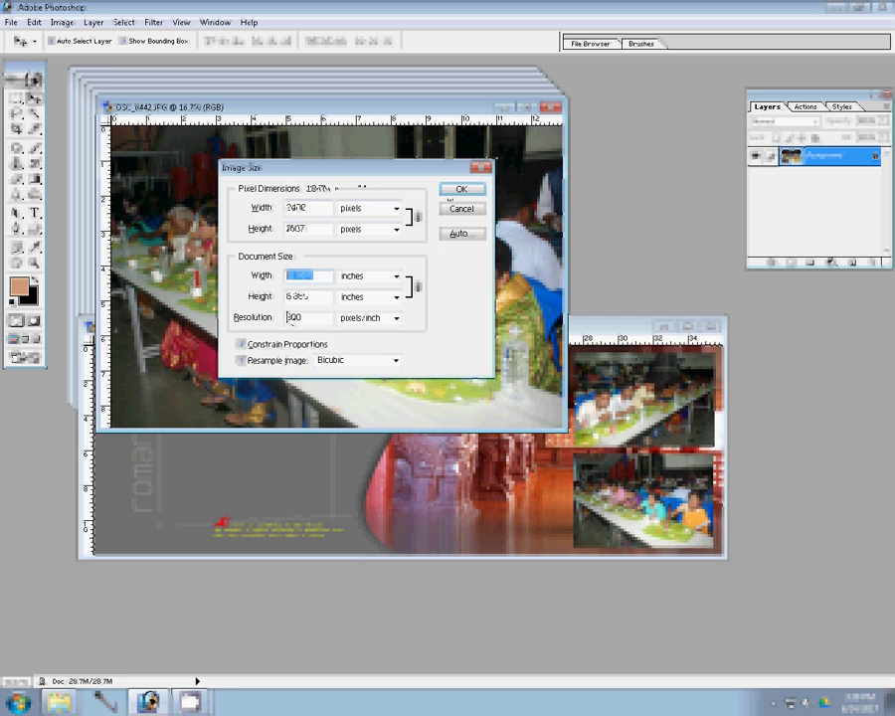
click(456, 190)
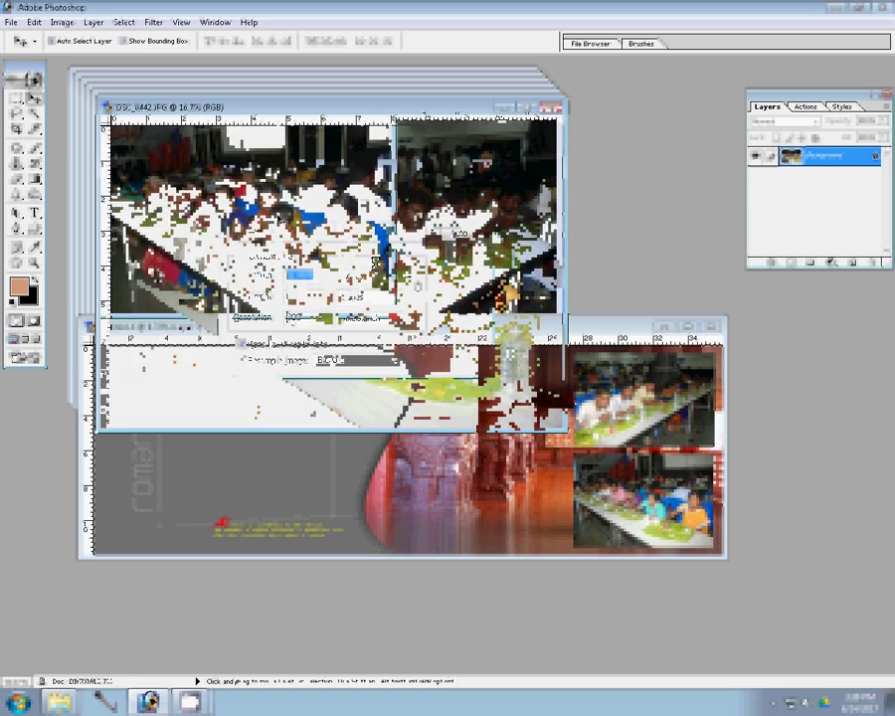
drag(505, 455, 507, 455)
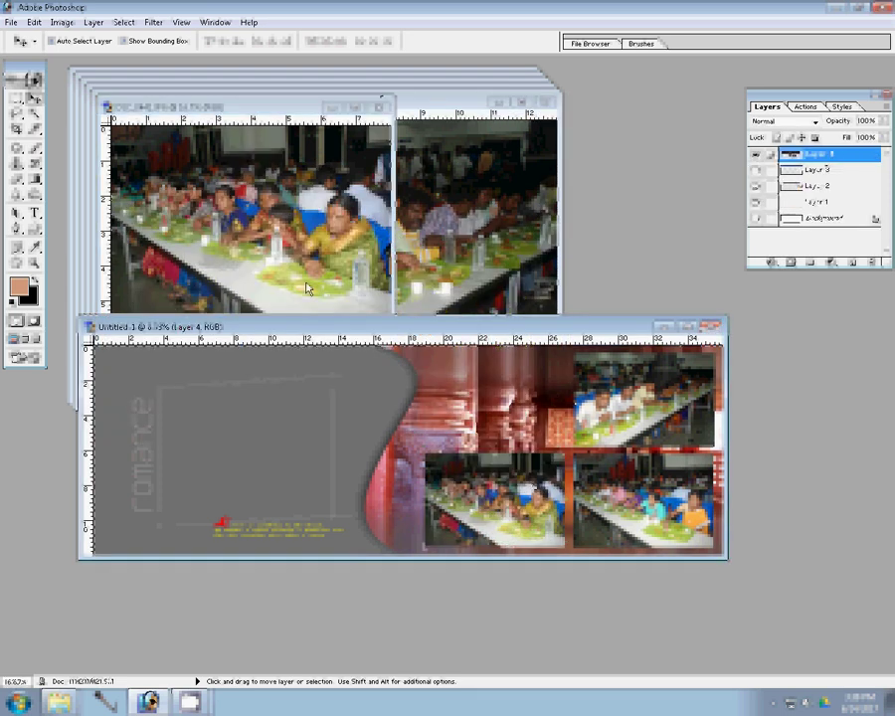
click(379, 116)
click(379, 116)
click(434, 266)
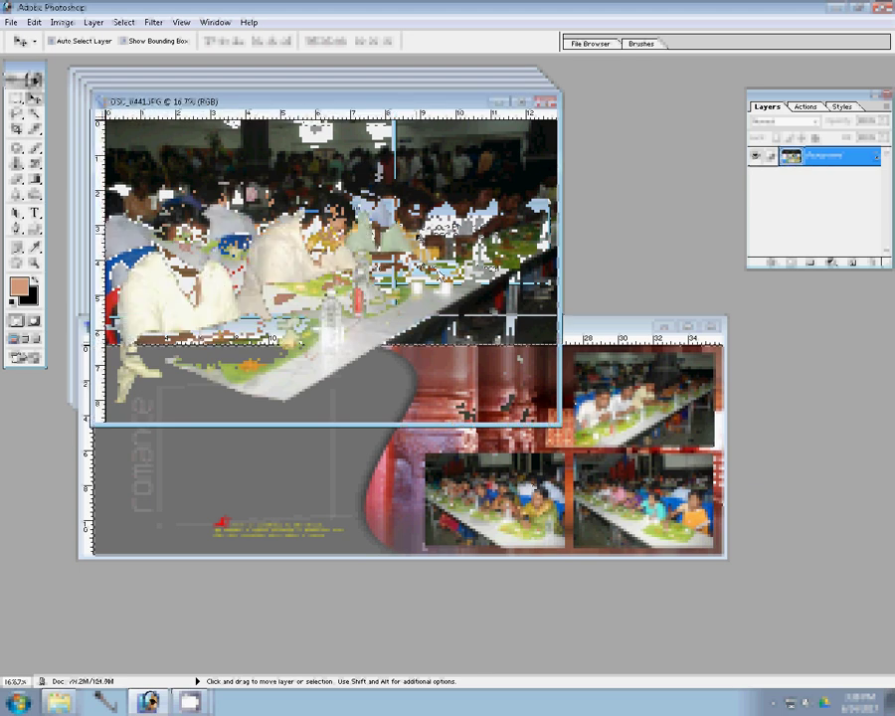
Step: Keep DSC_0441 at its current size and copy it into the album spread as Layer 5
key(ctrl+alt+i)
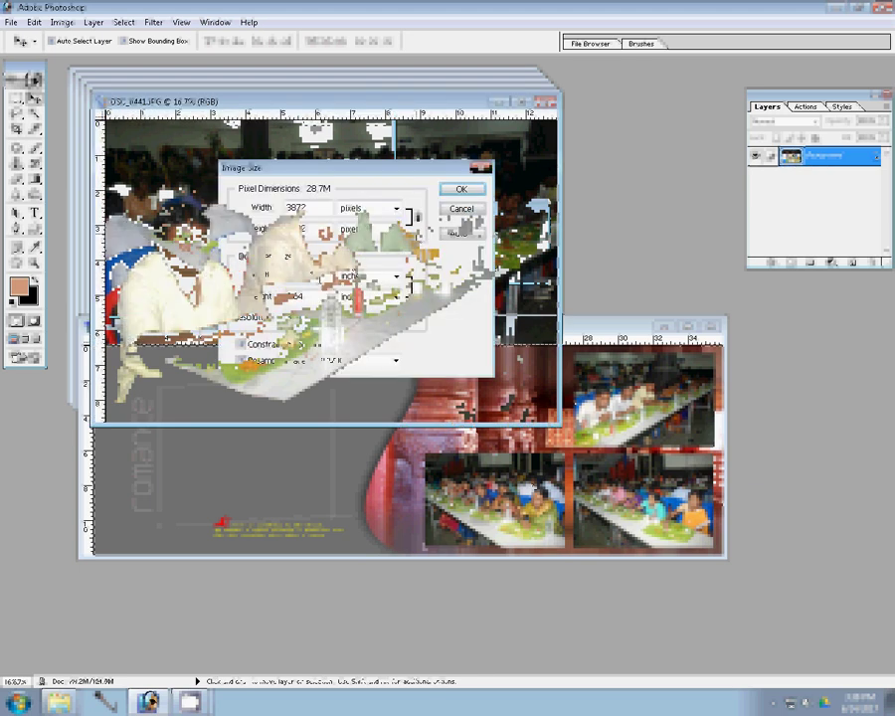
click(464, 215)
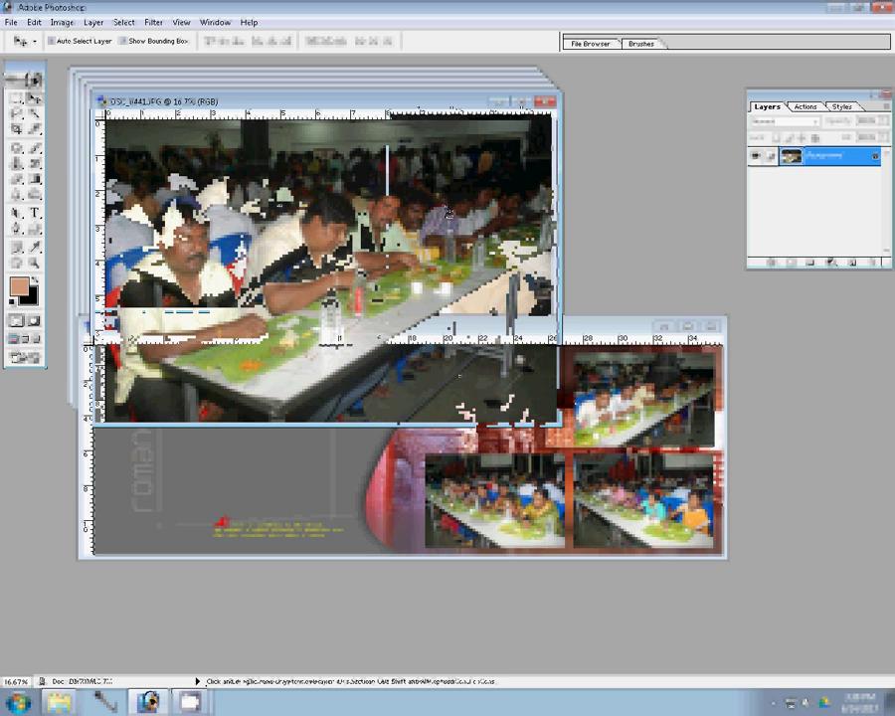
click(459, 376)
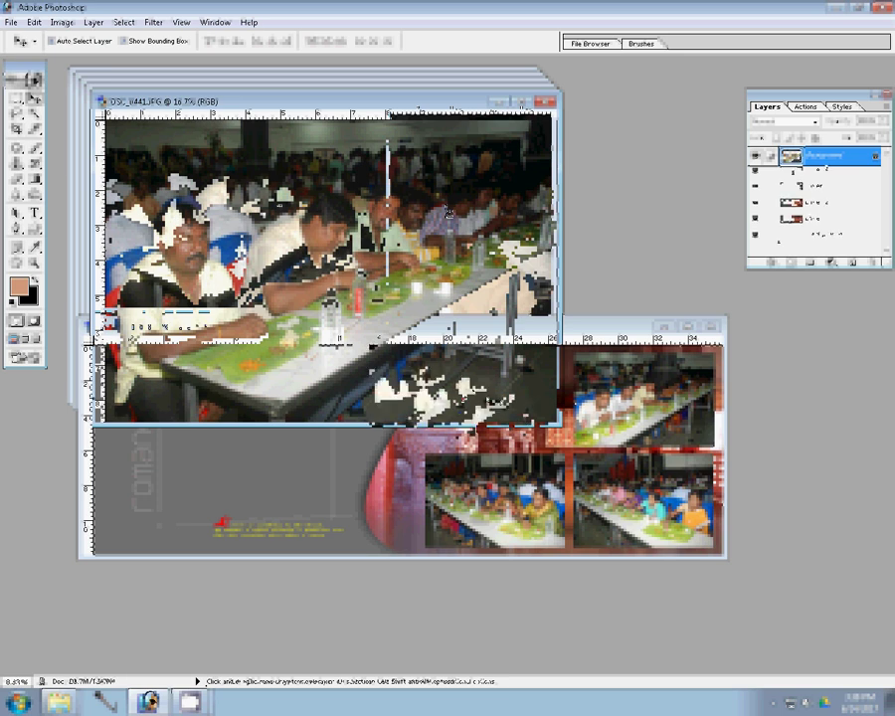
drag(338, 288, 363, 298)
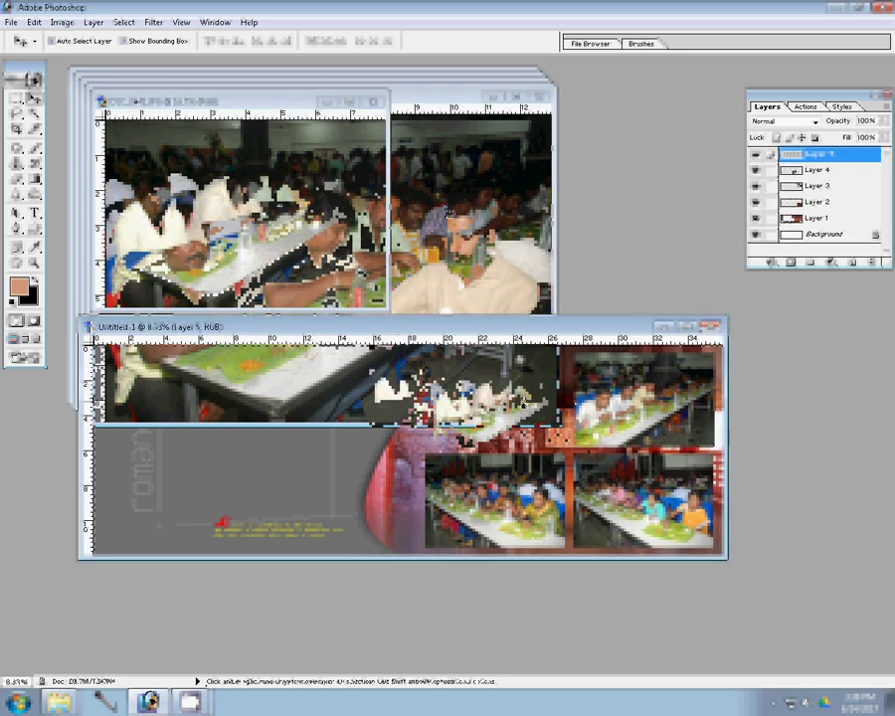
Step: Close the placed DSC_0441 source photo without saving
click(378, 199)
key(ctrl+w)
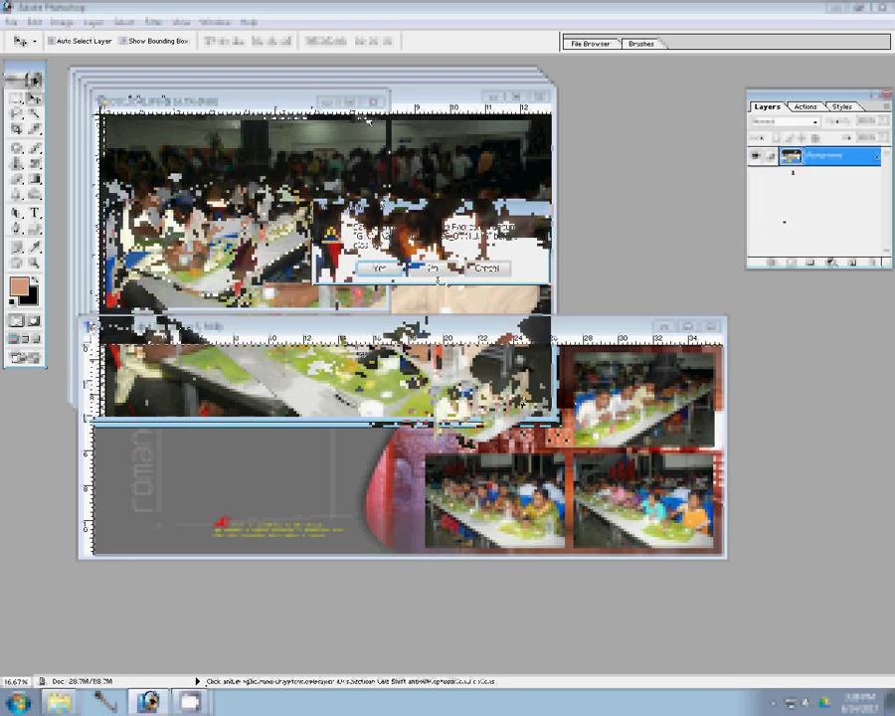
key(n)
Step: Resize DSC_0440, copy it into the album spread, and close it unsaved
key(ctrl+alt+i)
text(3888)
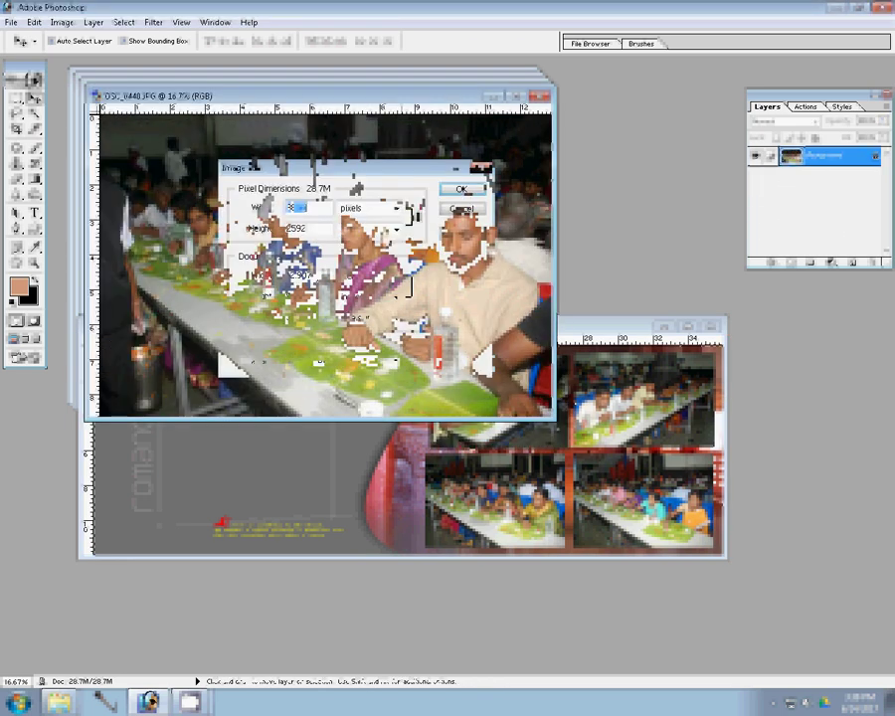
click(463, 189)
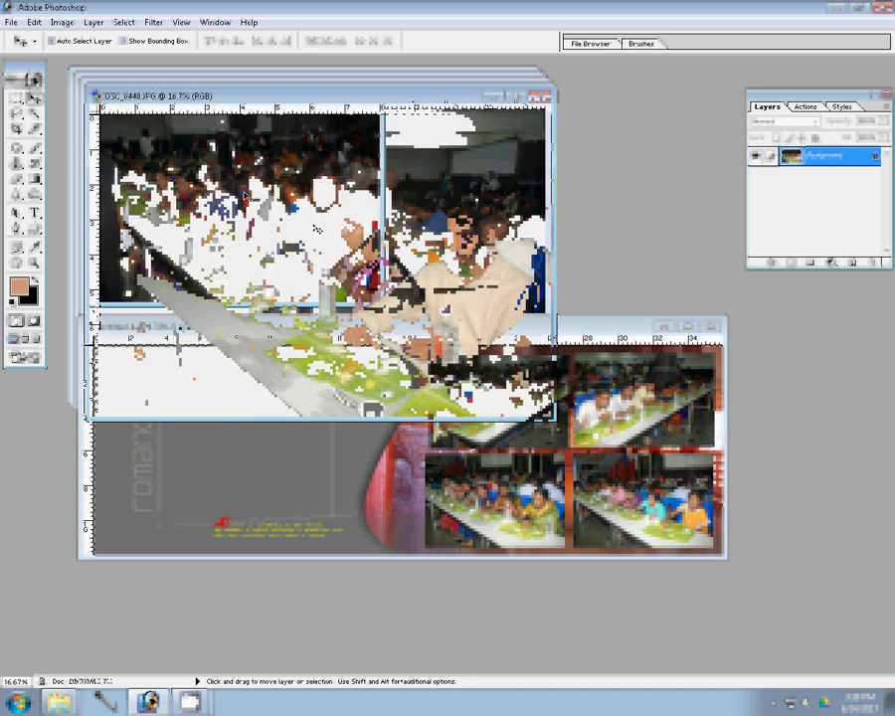
drag(314, 229, 376, 353)
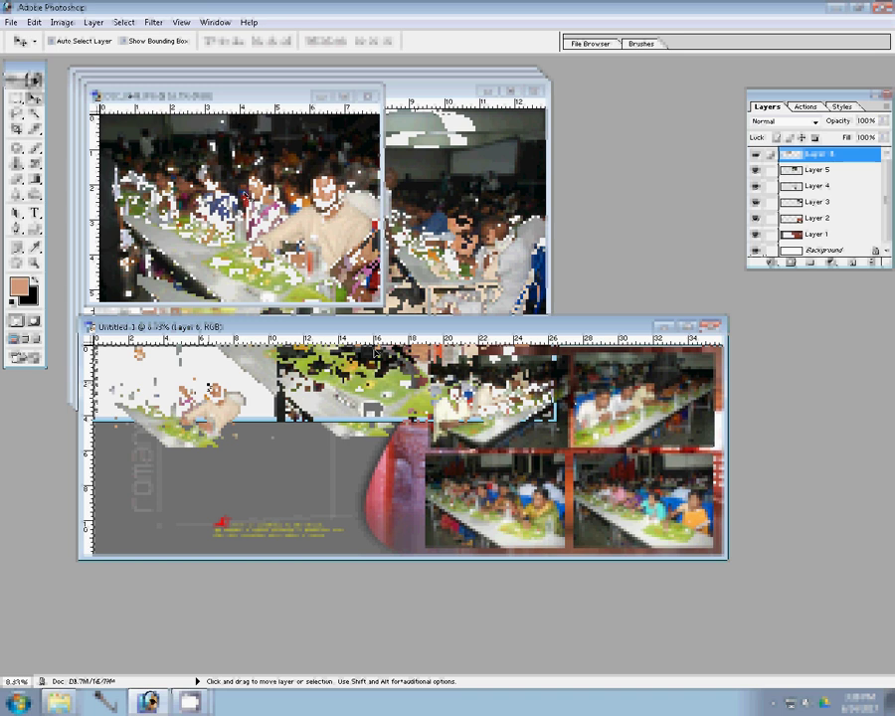
click(373, 96)
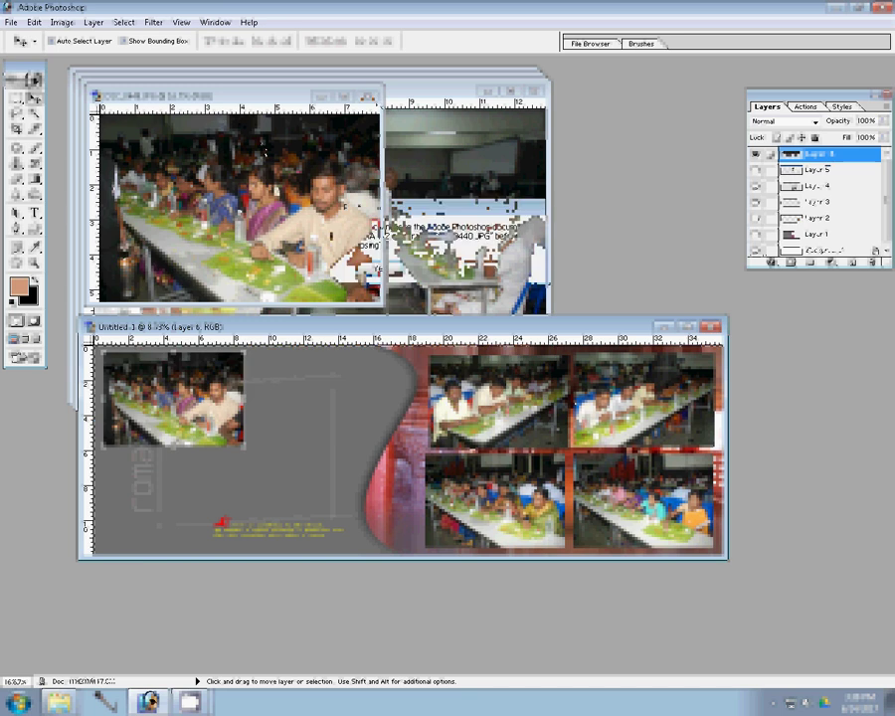
click(443, 268)
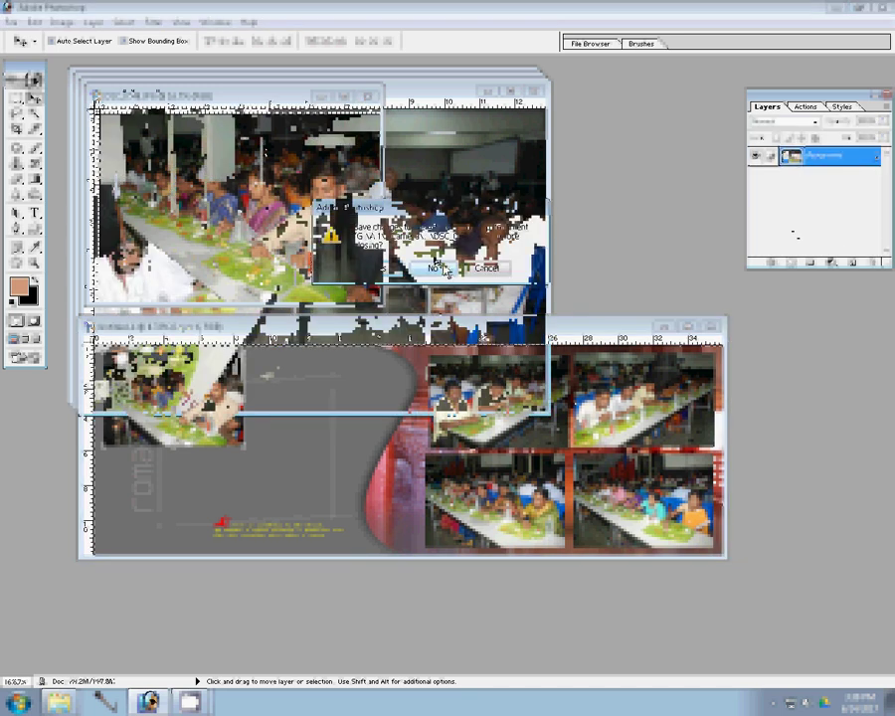
Step: Resize DSC_0439, place it in the album as Layer 6, and close the small photo window
key(ctrl+alt+i)
key(Tab)
key(Tab)
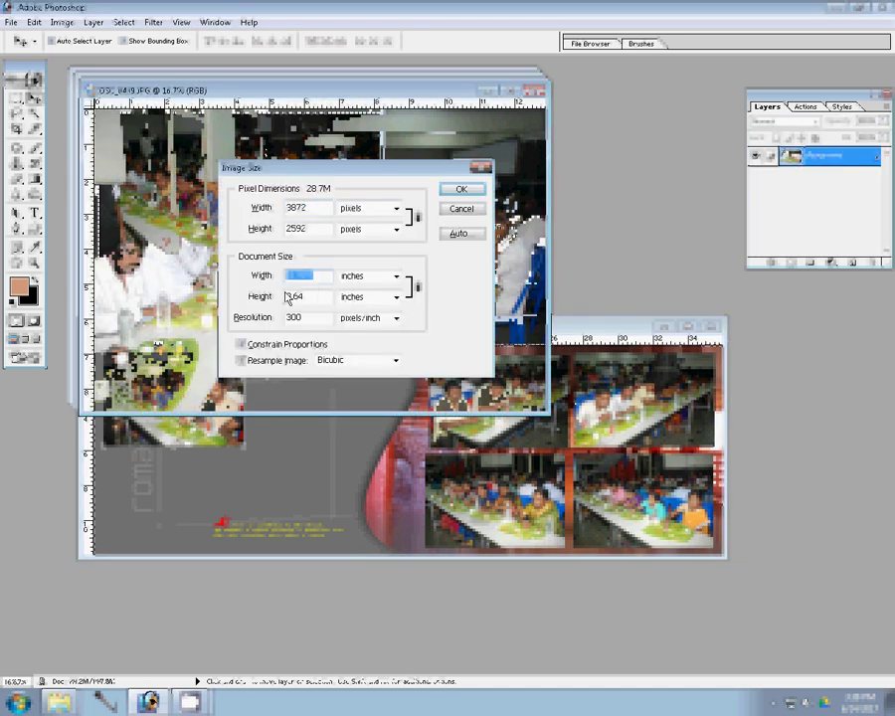
click(457, 190)
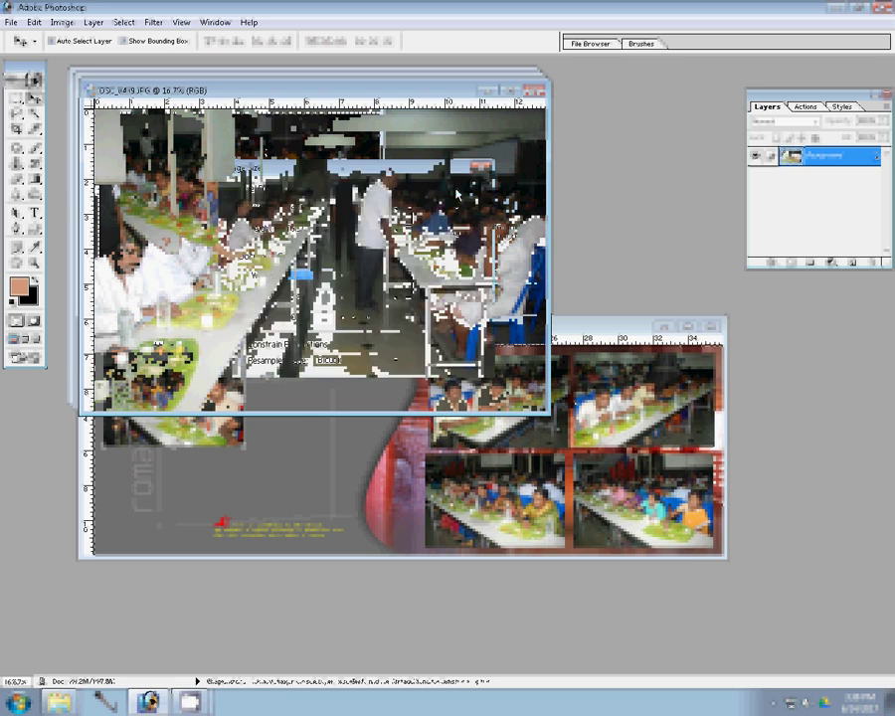
mouse_move(266, 374)
mouse_down()
mouse_move(263, 402)
mouse_move(343, 409)
mouse_up()
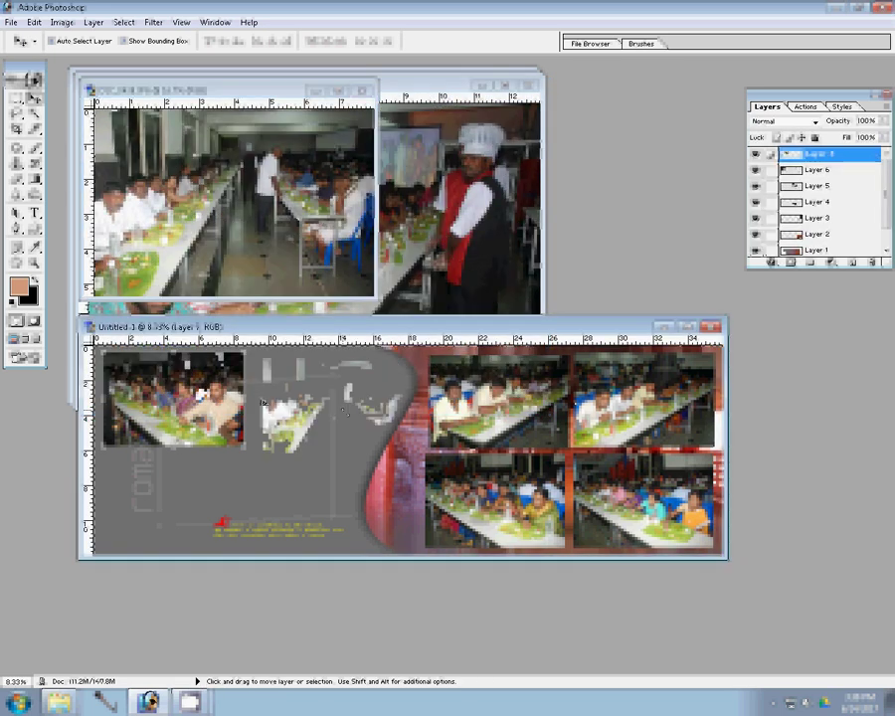
click(312, 204)
click(360, 91)
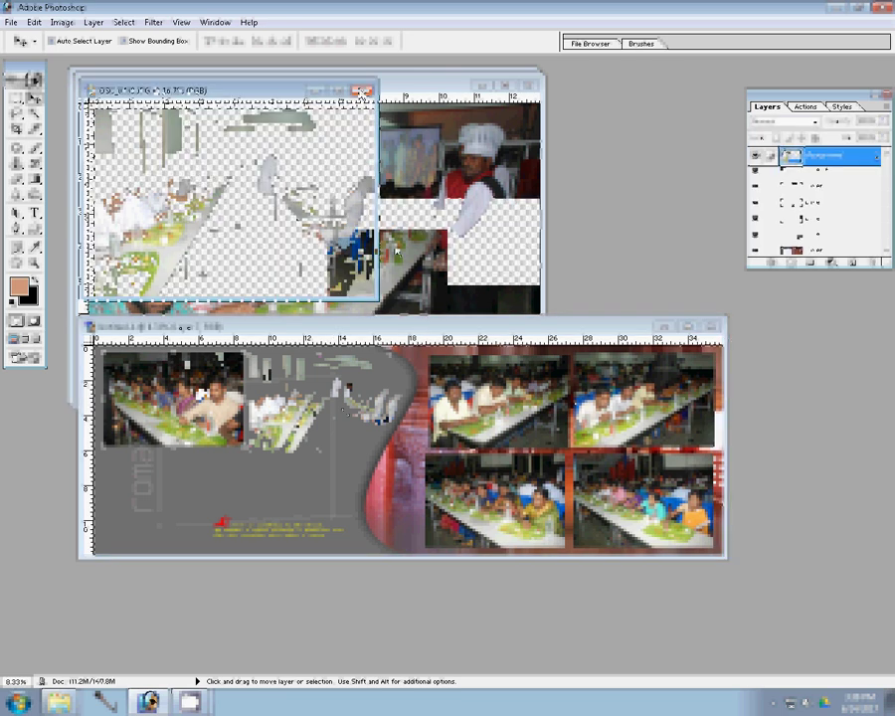
Step: Resize DSC_0438 to 2400 px wide, place it in the bottom-left slot, and close it unsaved
key(ctrl+alt+i)
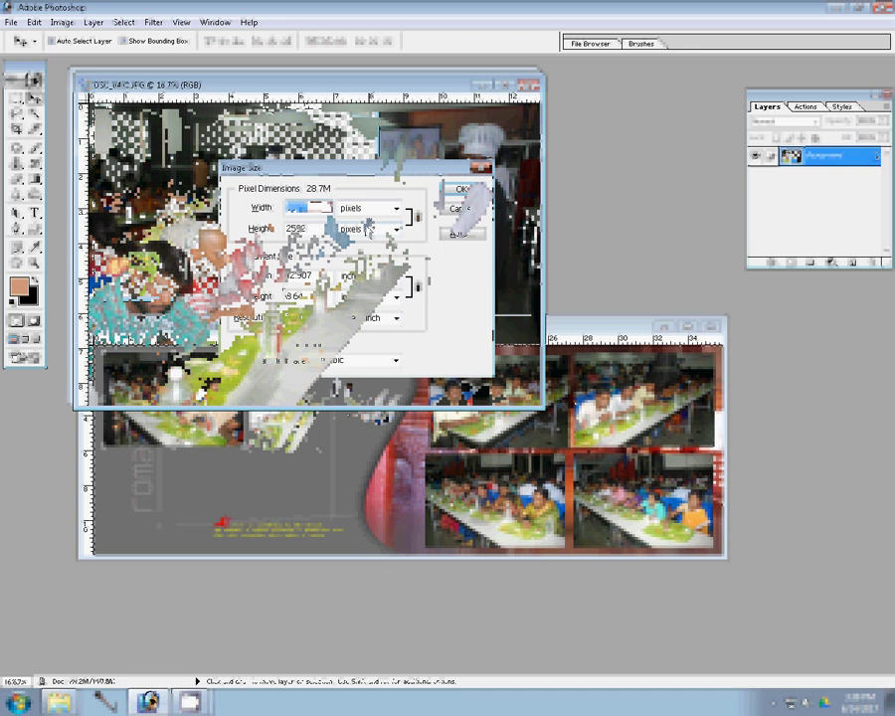
text(2400)
click(463, 191)
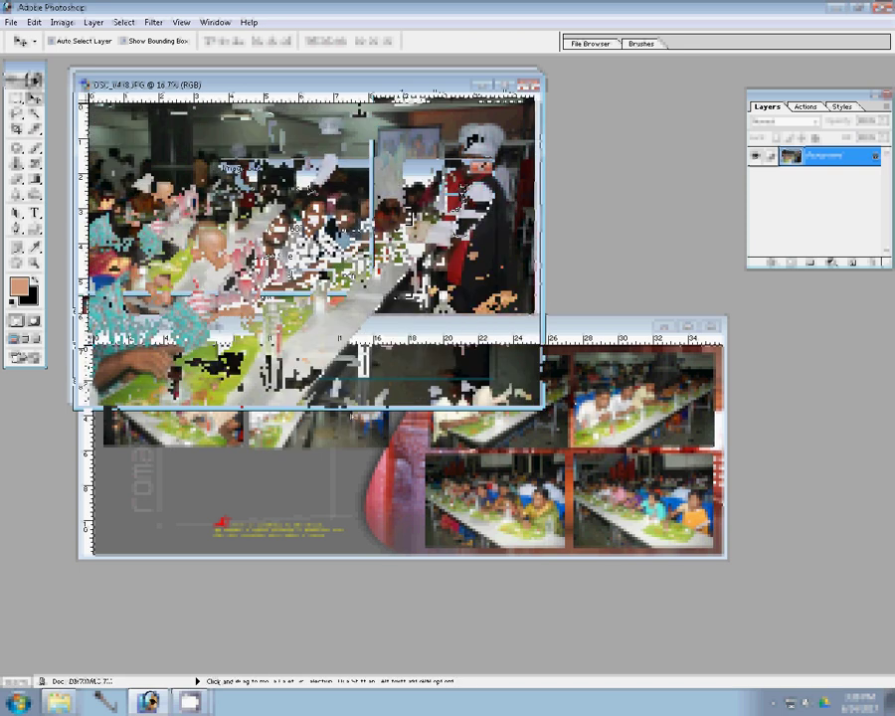
drag(249, 293, 308, 438)
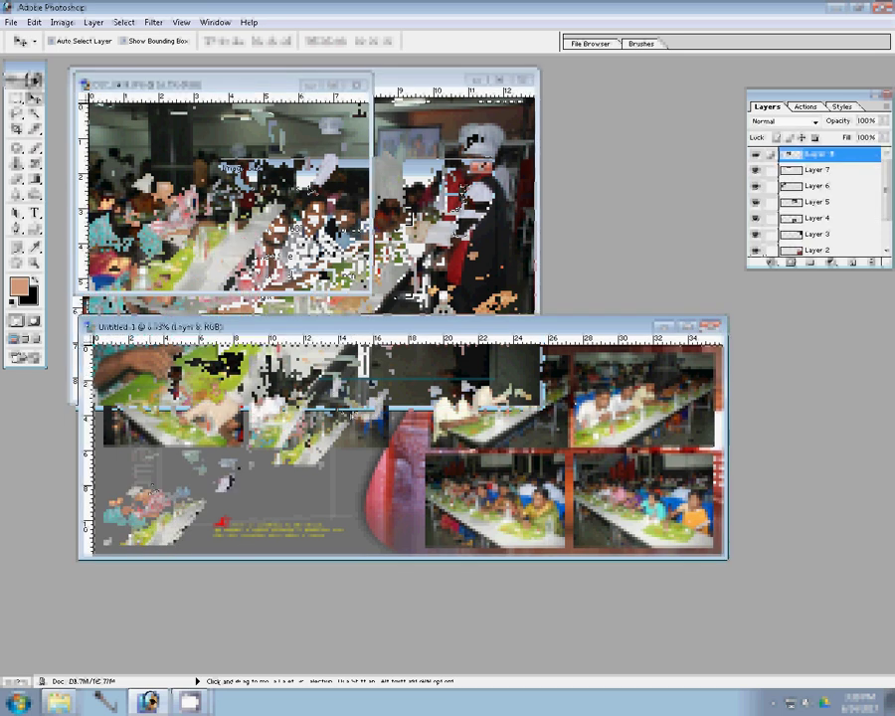
key(ctrl+w)
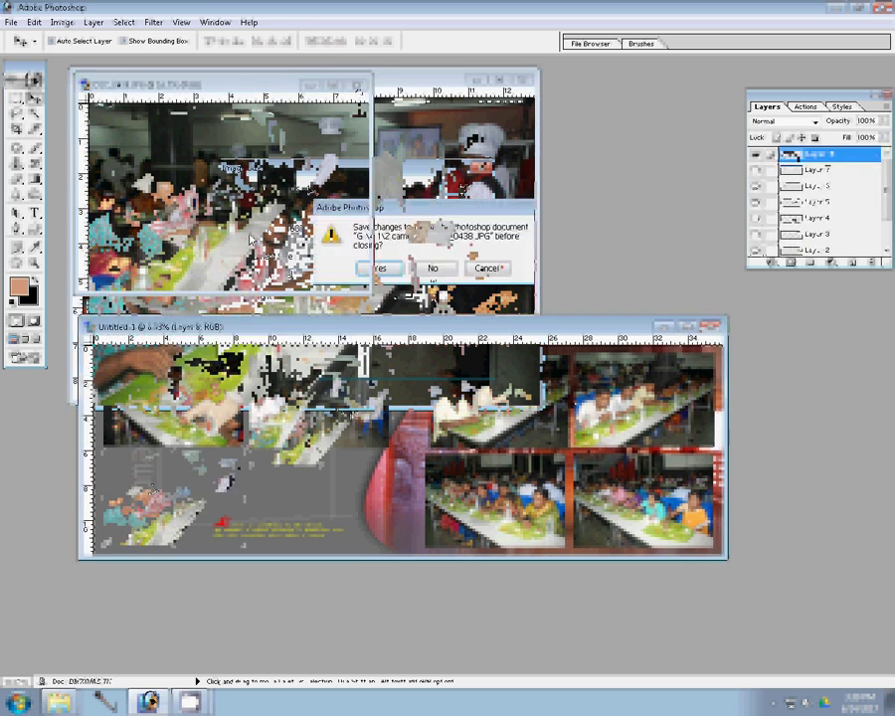
click(428, 266)
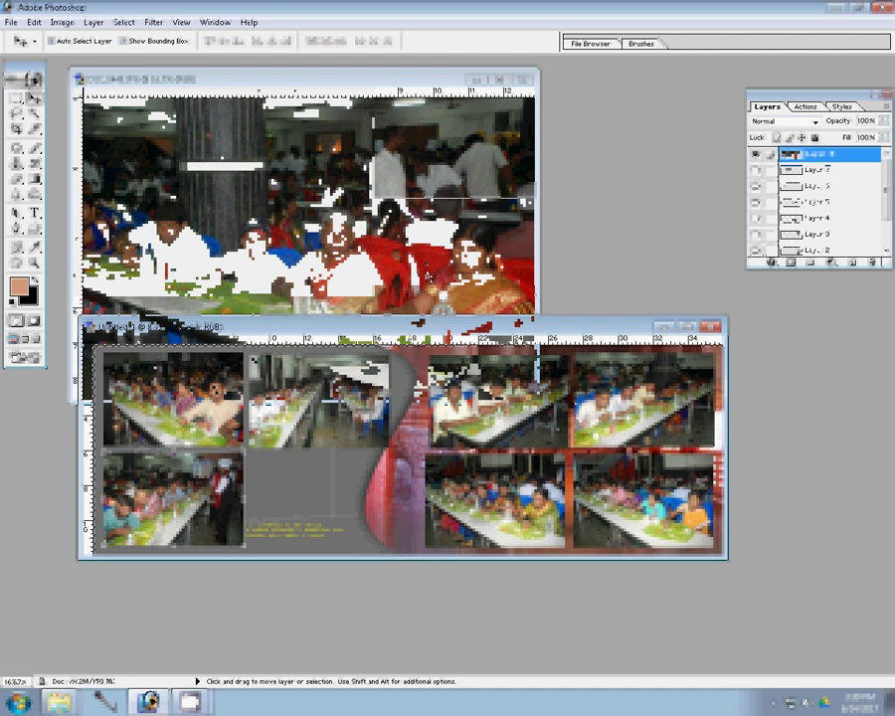
Step: Resize DSC_0445, place it as Layer 9 in the lower-middle slot, and close it unsaved
key(ctrl+alt+i)
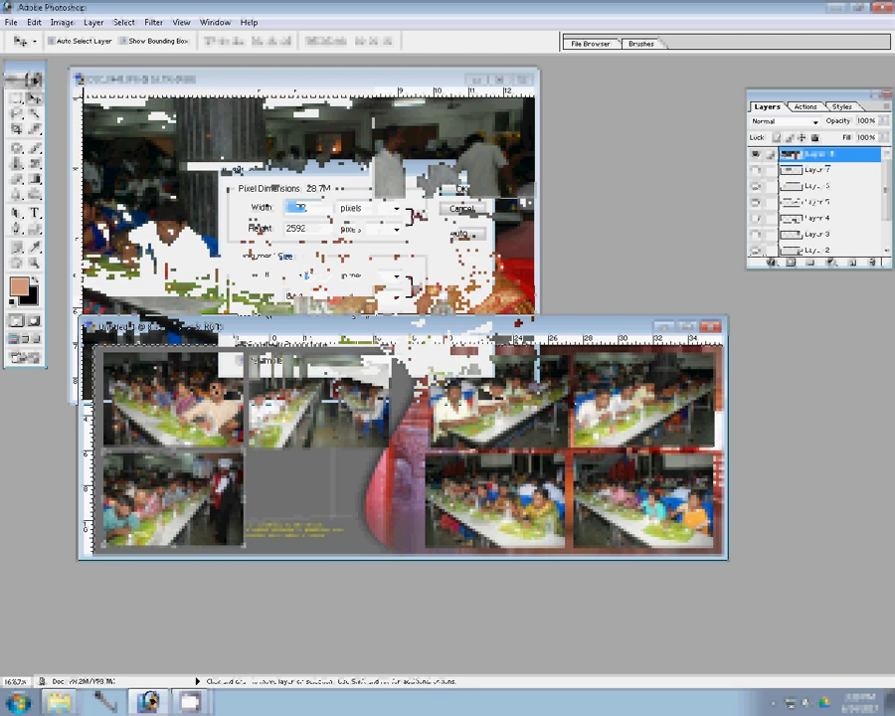
click(444, 188)
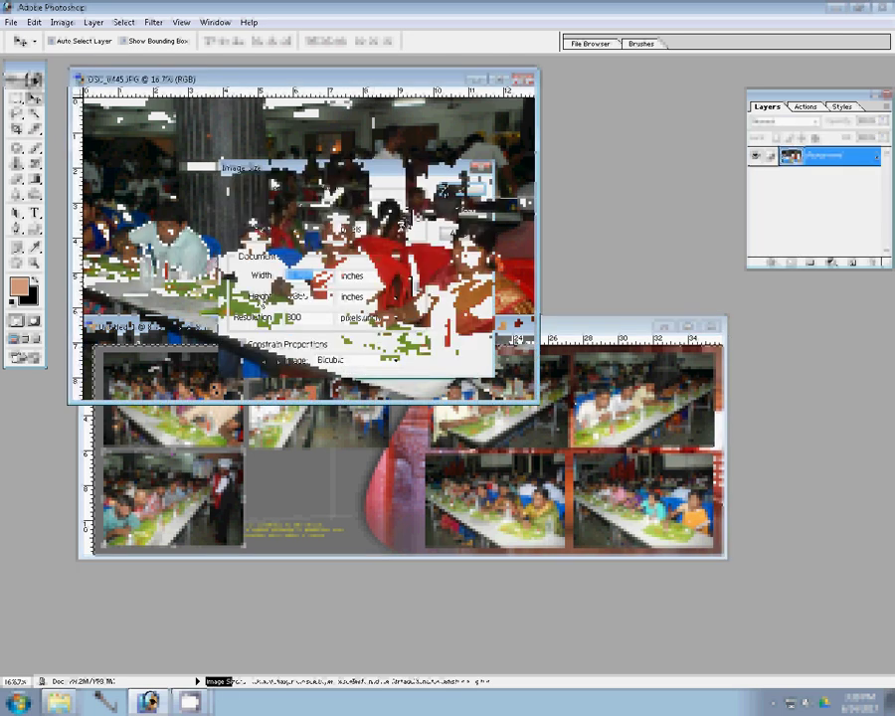
click(346, 480)
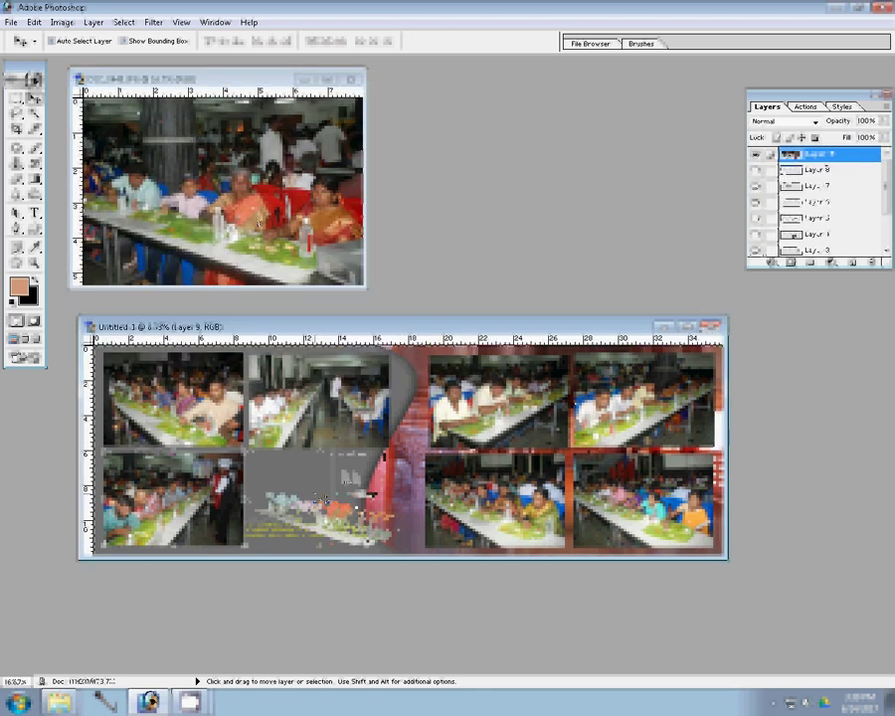
click(352, 80)
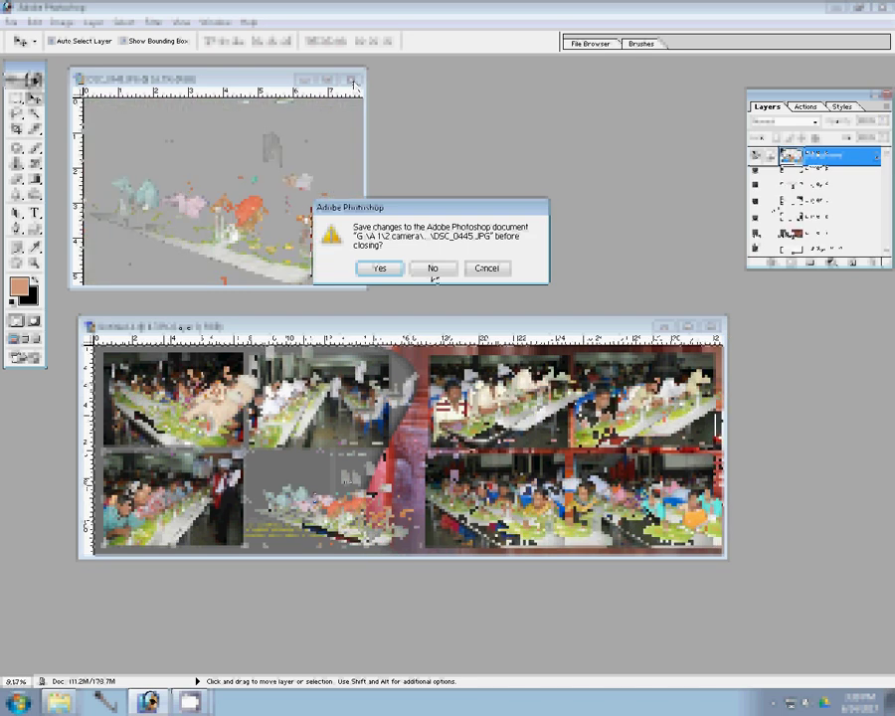
click(431, 274)
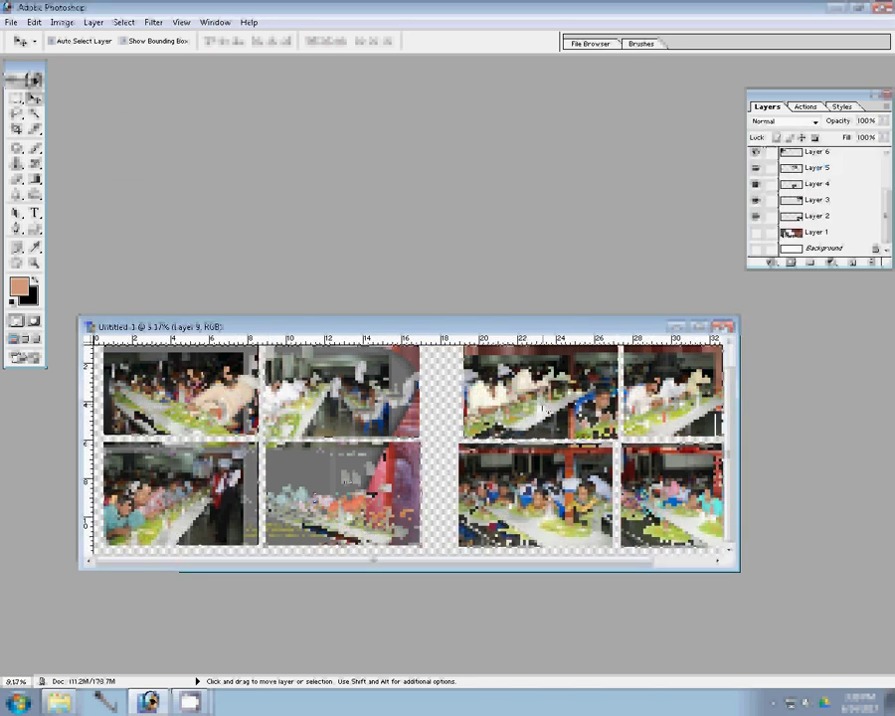
Step: Nudge the third top photo (Layer 5) up 1 px into alignment with the grid
drag(553, 407, 553, 406)
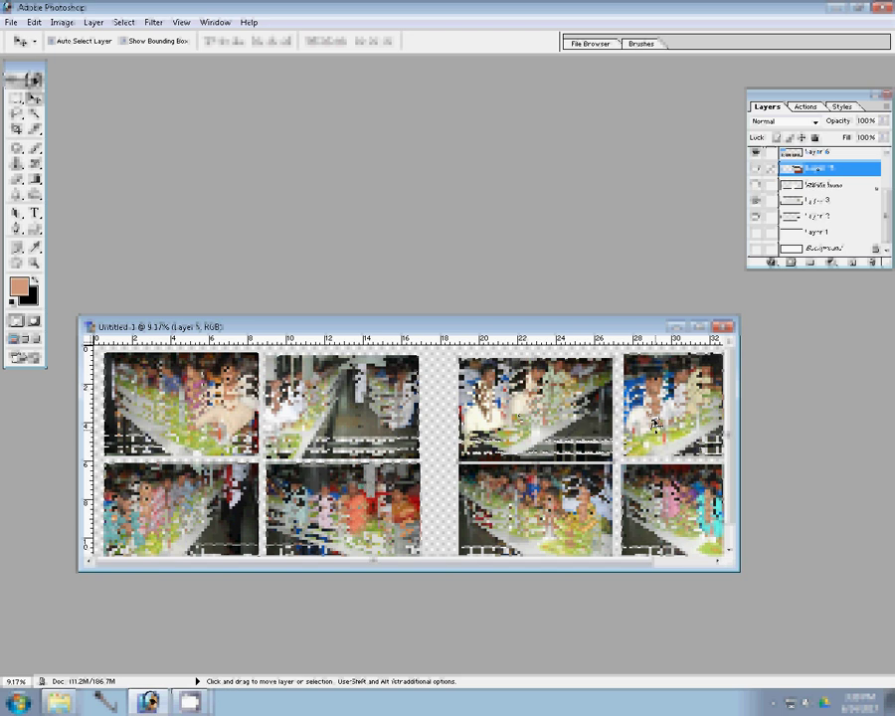
Step: Add a Stroke layer effect to the merged photo layer, leaving the colour red
click(769, 263)
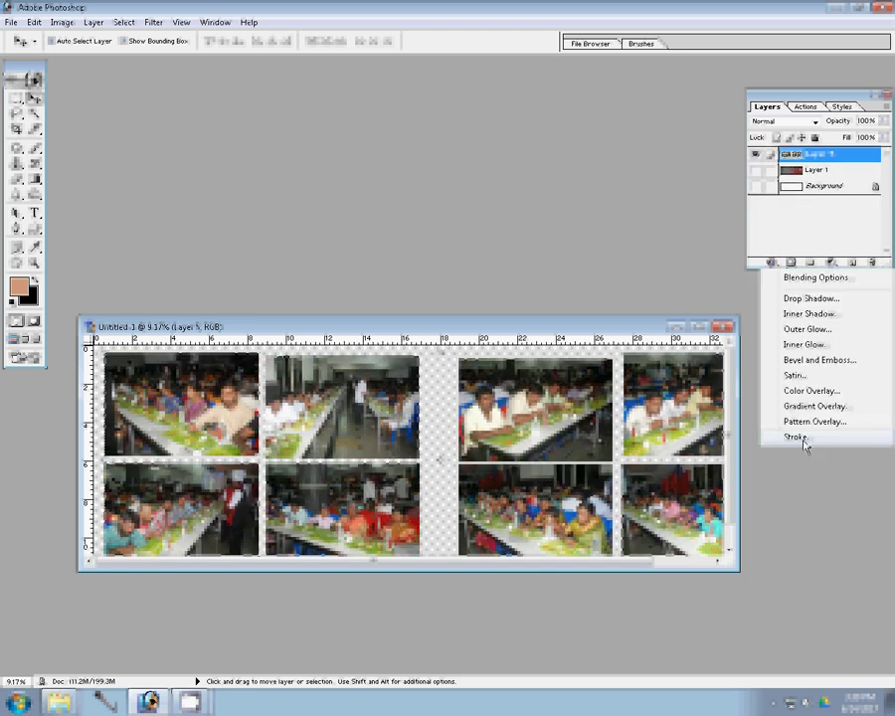
click(800, 437)
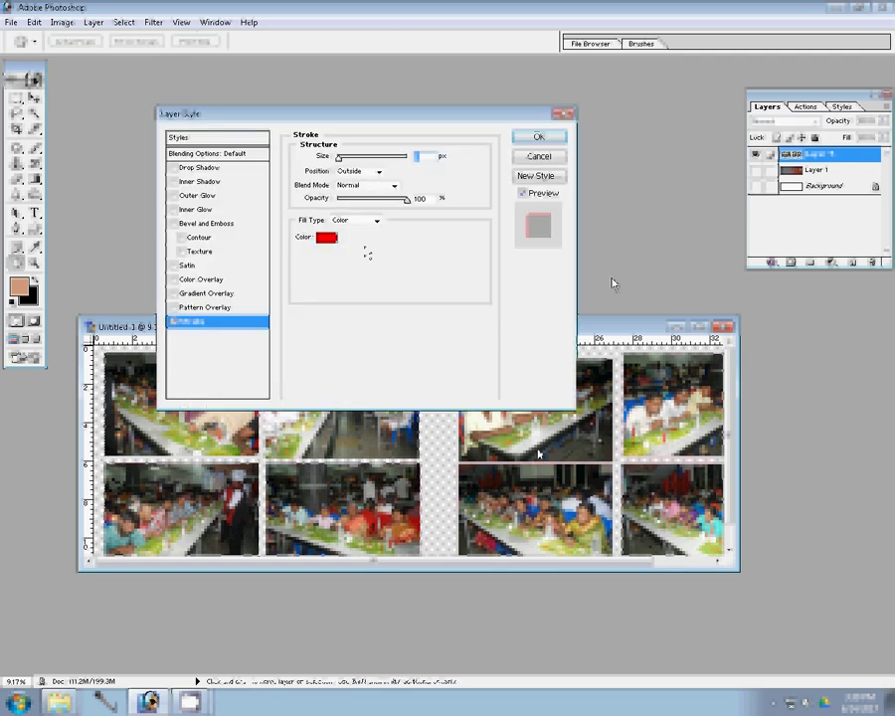
click(326, 238)
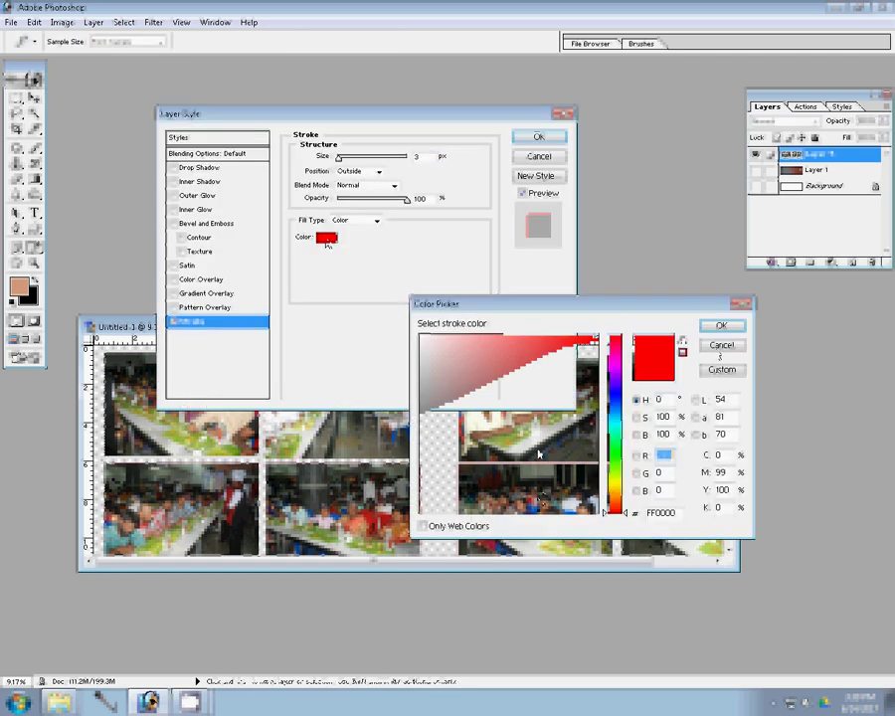
key(Return)
Step: Make the stroke a 22 px pattern fill using a pattern from the loaded Patterns.pat library
click(375, 219)
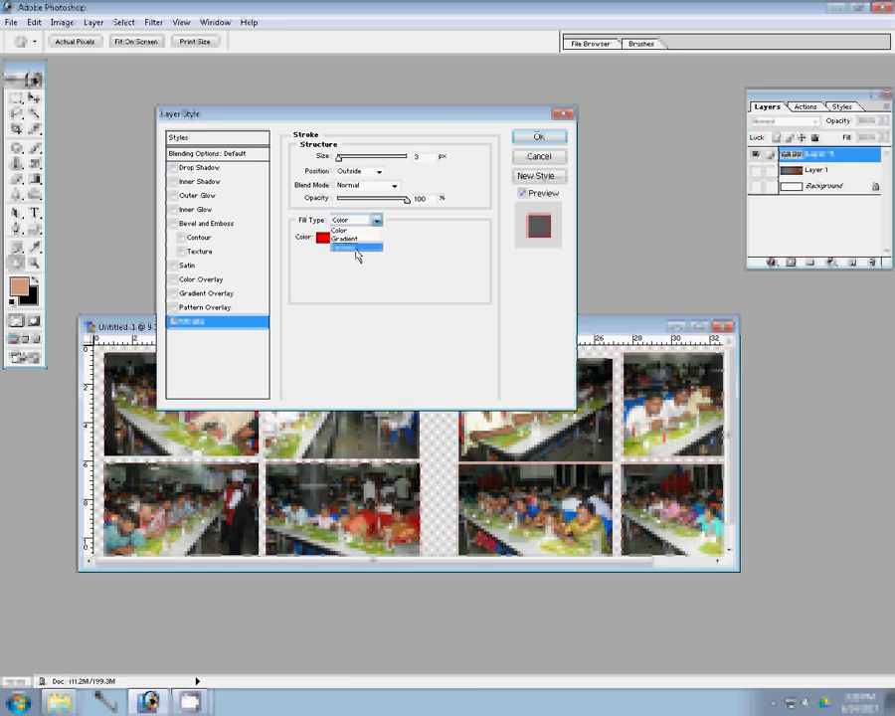
click(356, 249)
click(358, 253)
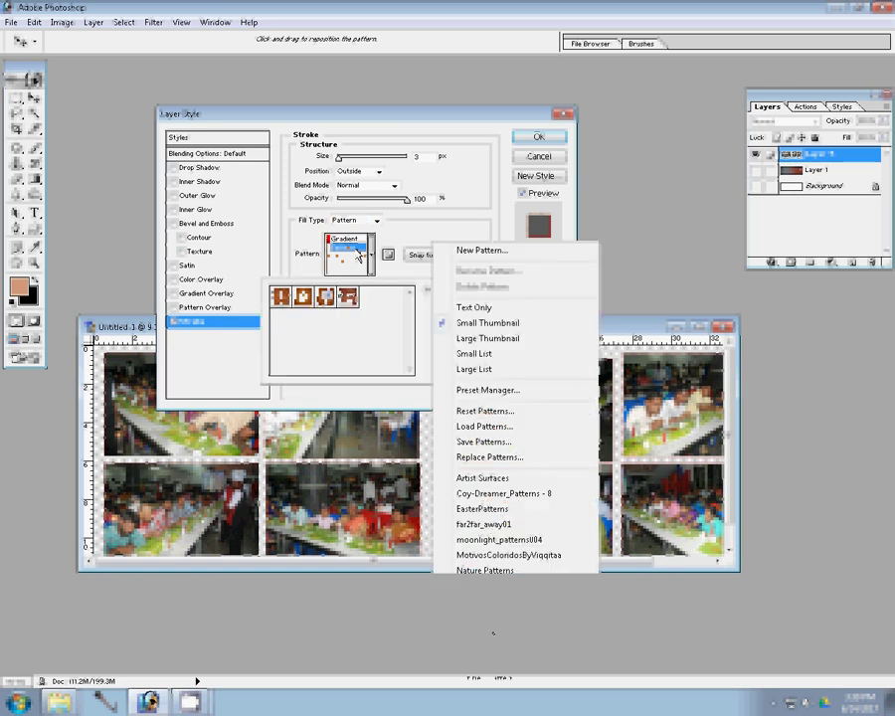
click(485, 601)
click(377, 261)
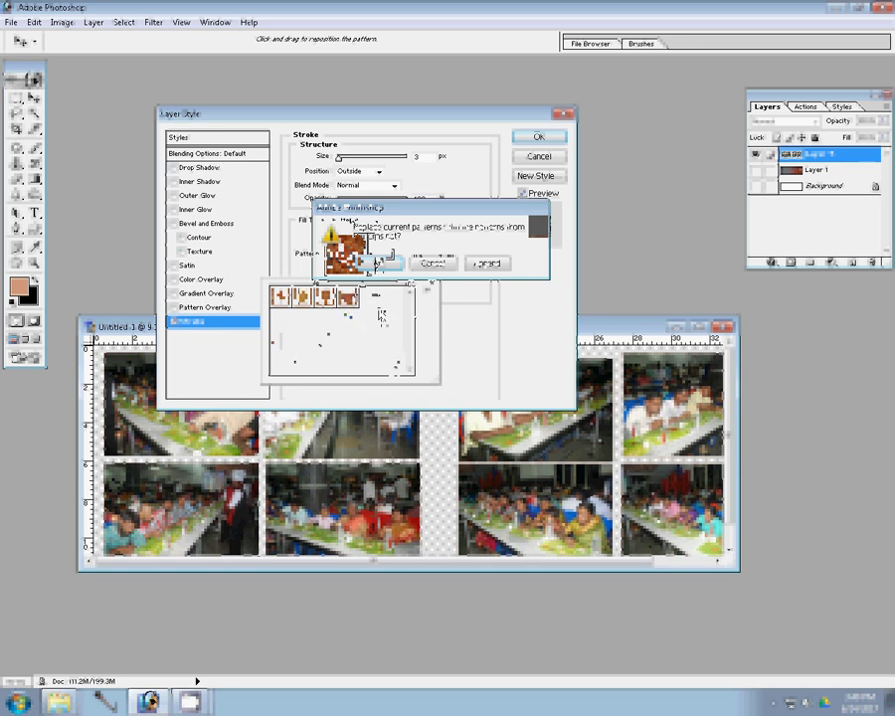
text(22)
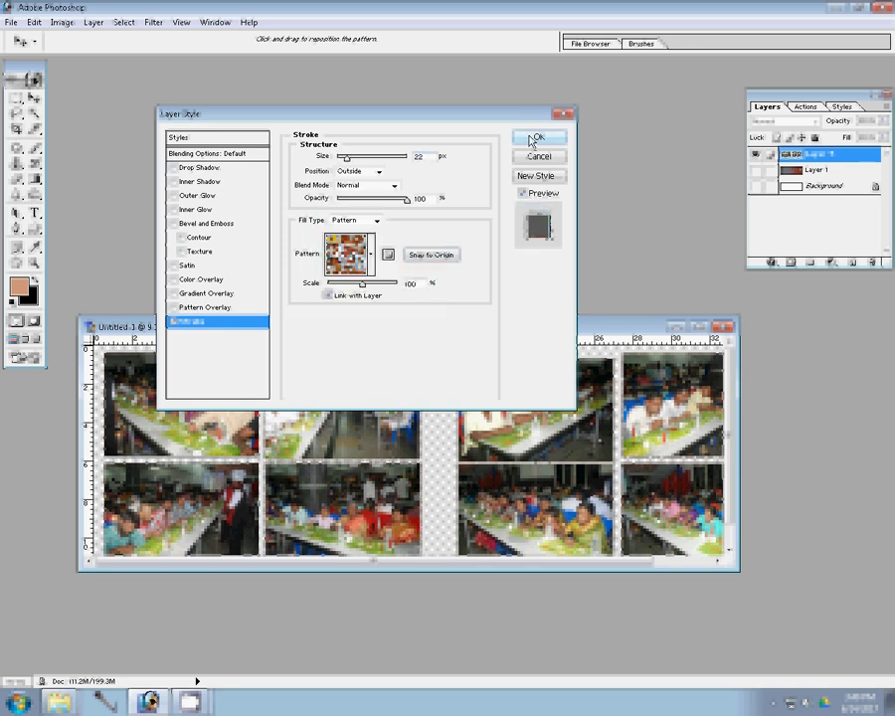
click(534, 139)
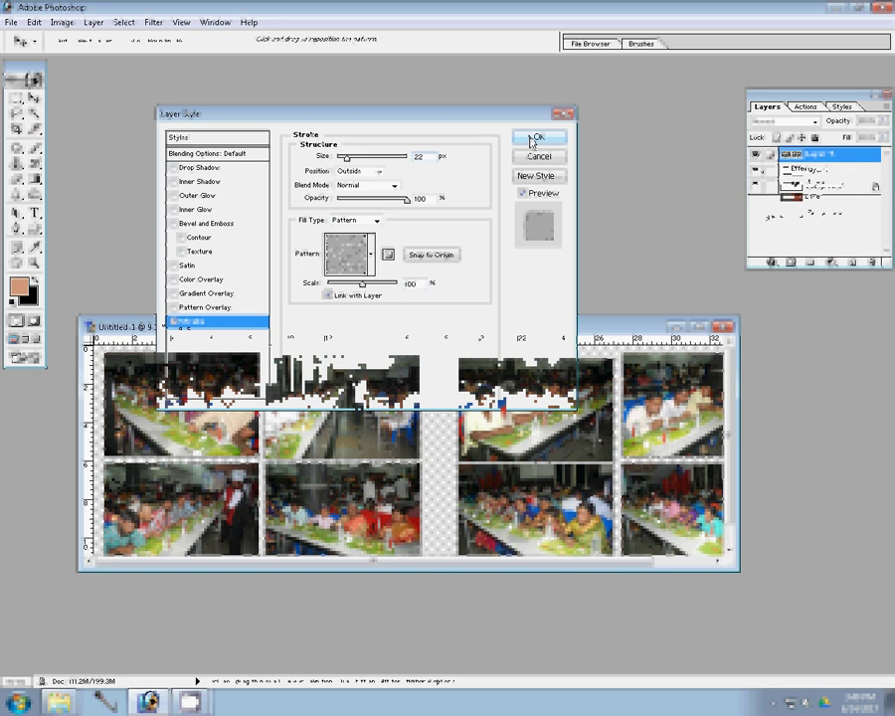
click(534, 140)
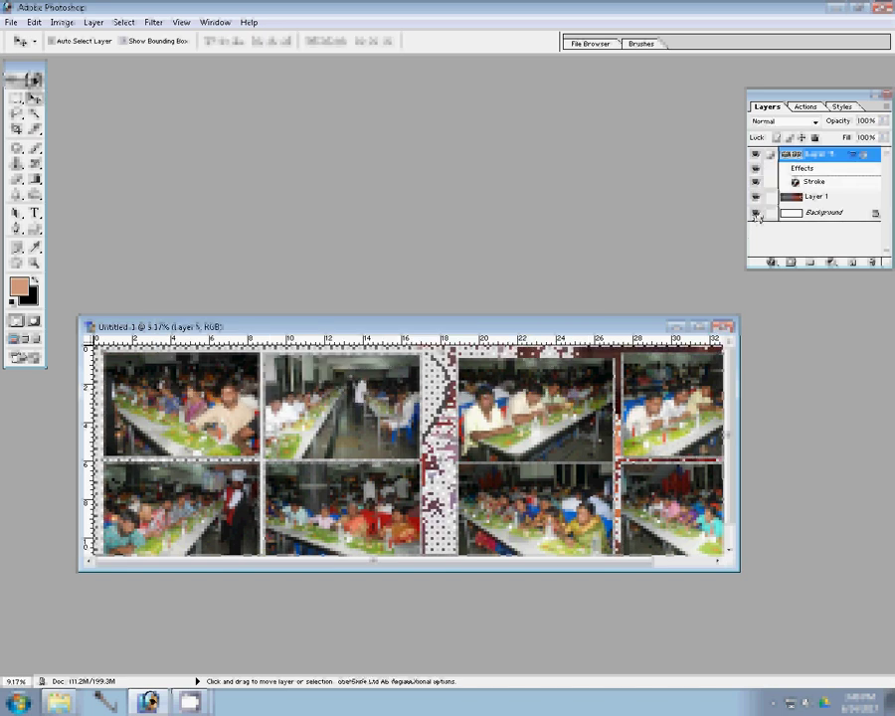
Step: Save the album spread as 75.psd in Photoshop format and close the document
key(ctrl+s)
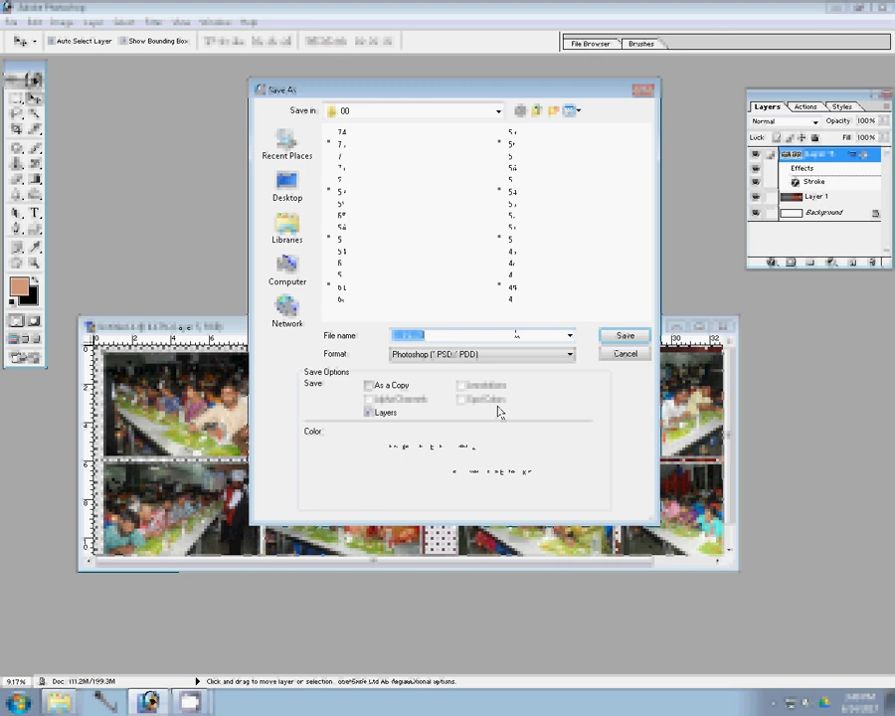
text(7)
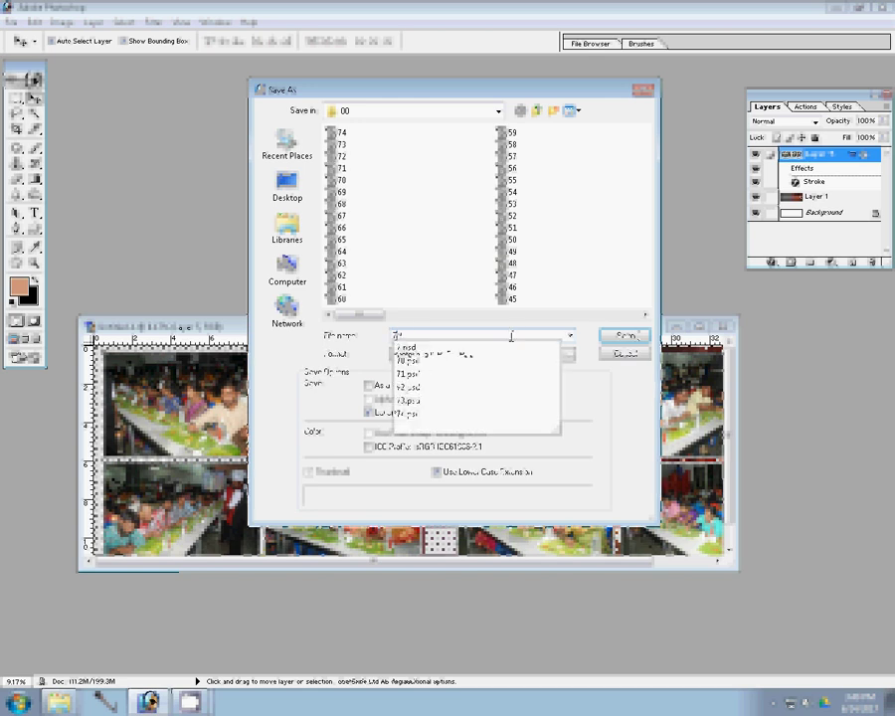
key(Return)
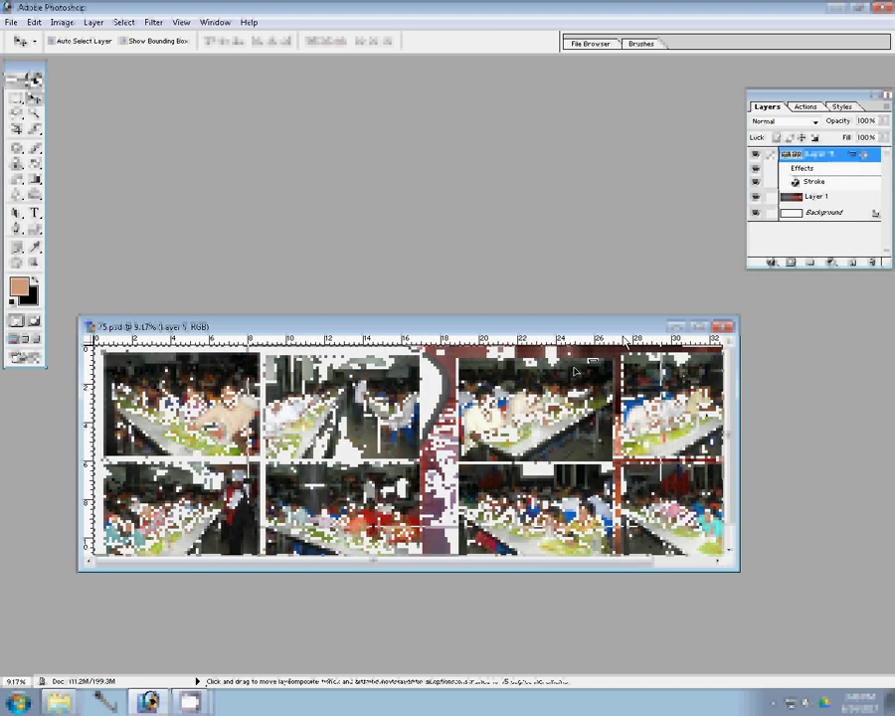
click(725, 329)
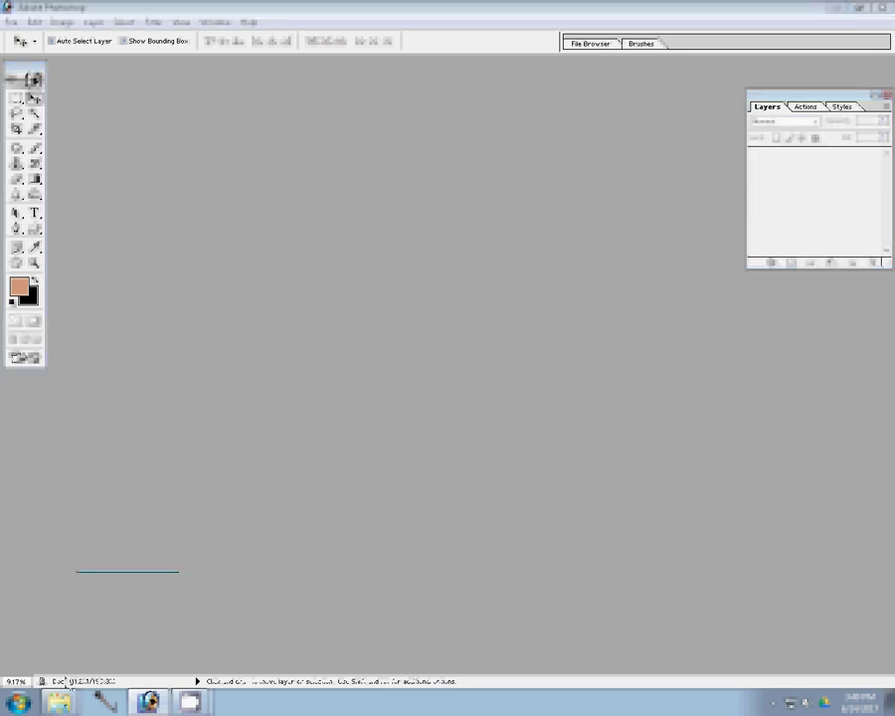